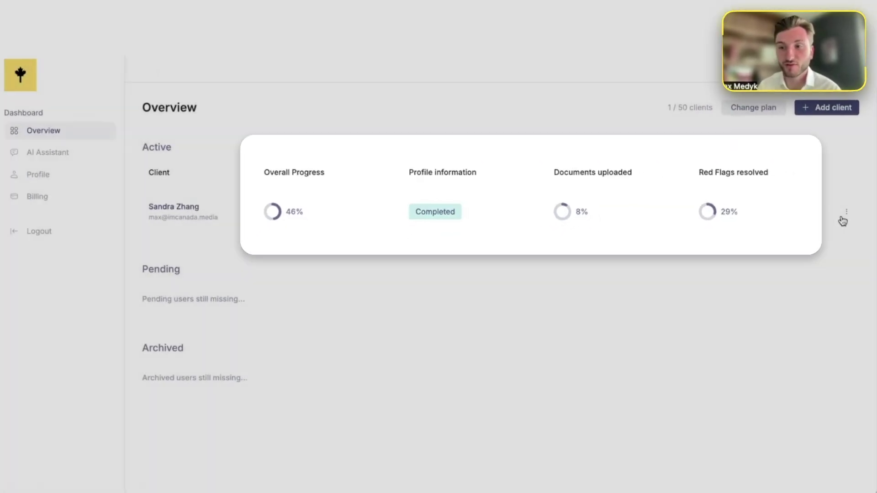
pyautogui.click(821, 269)
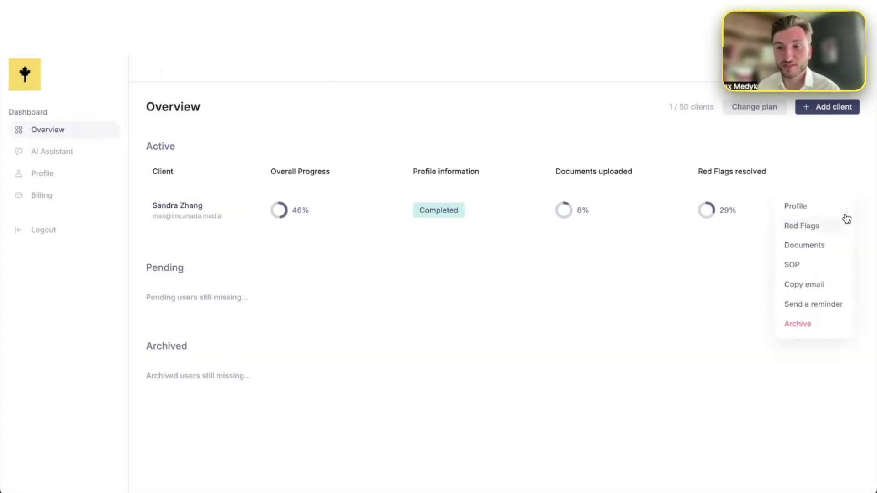
pyautogui.click(703, 255)
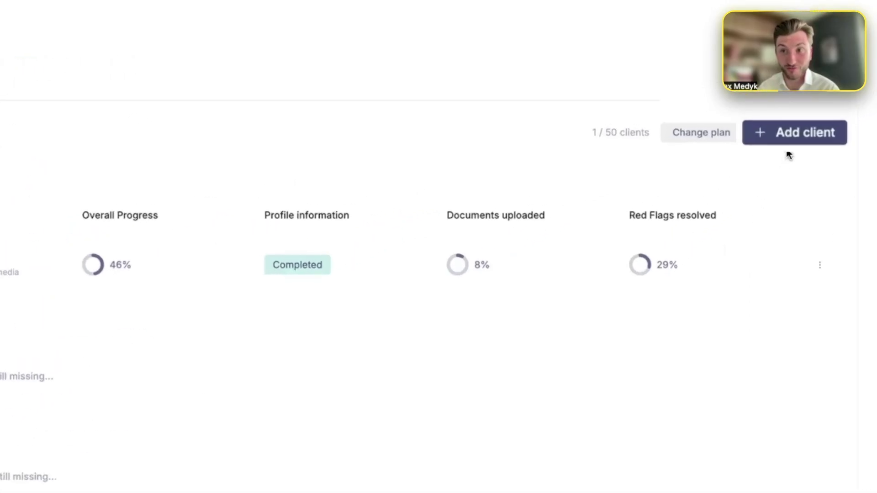
pyautogui.click(819, 112)
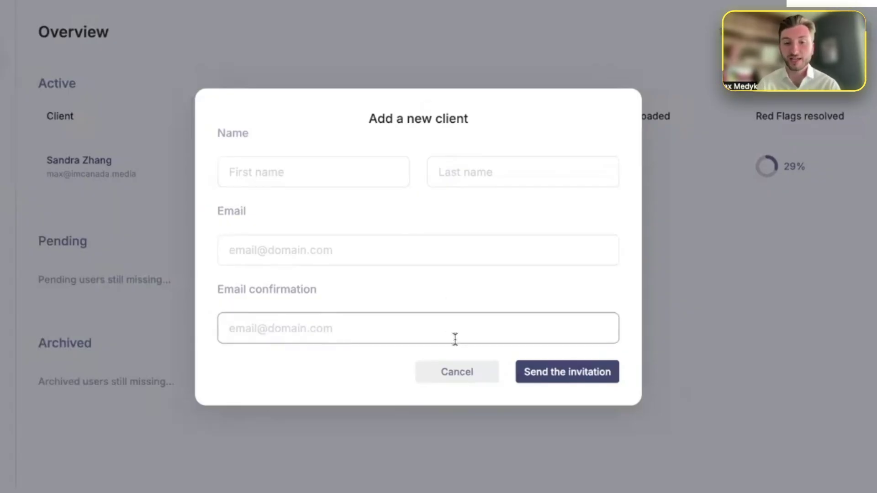
pyautogui.click(452, 374)
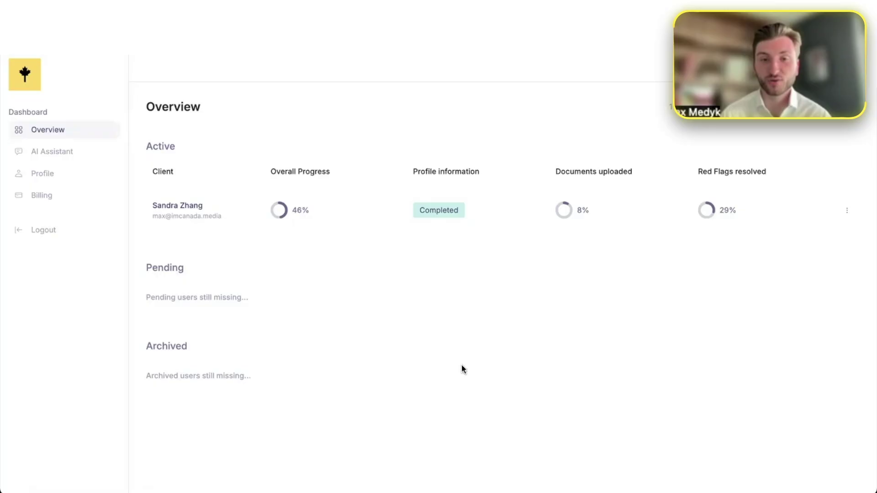
pyautogui.click(848, 215)
pyautogui.click(823, 229)
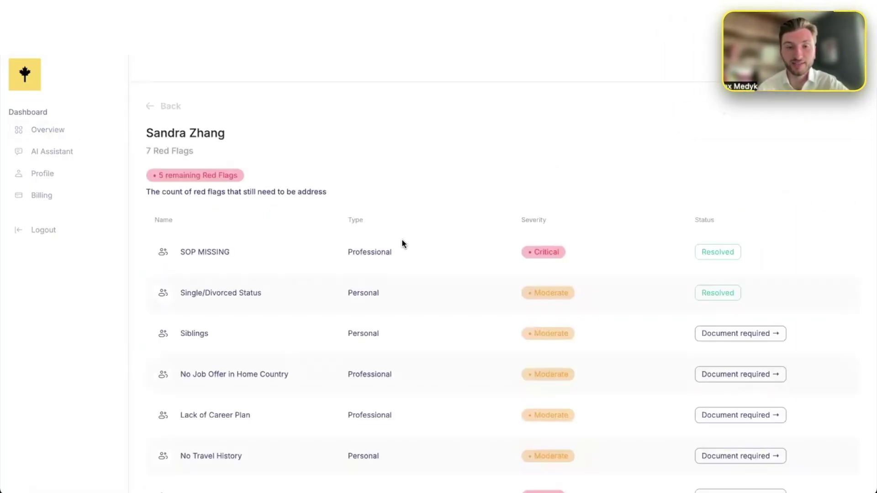
pyautogui.scroll(-2, 372, 290)
pyautogui.scroll(2, 373, 290)
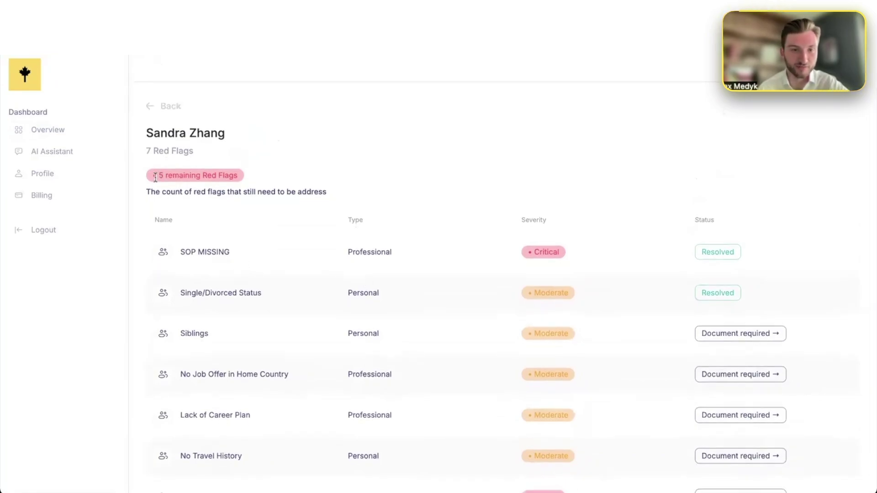
pyautogui.scroll(-1, 695, 385)
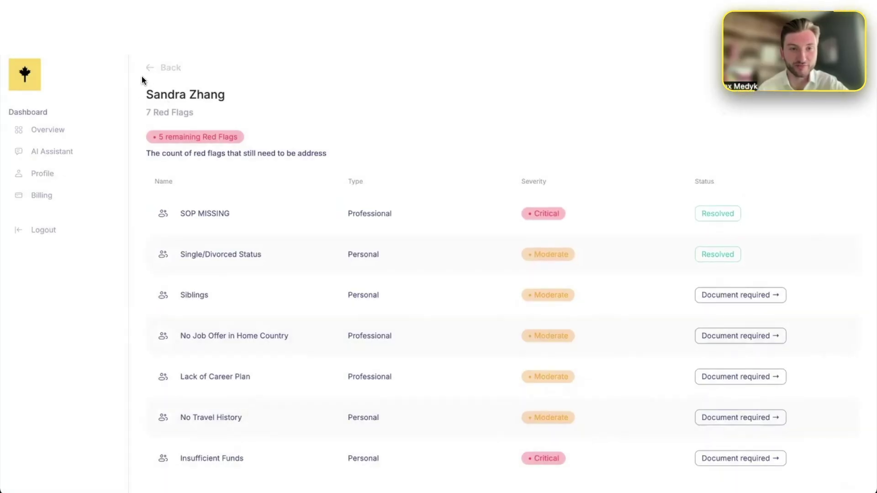
pyautogui.click(151, 68)
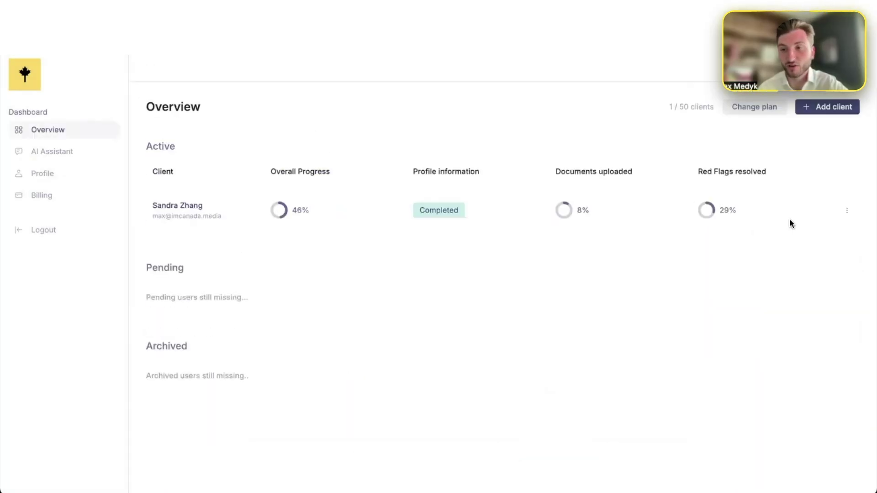
pyautogui.click(845, 212)
pyautogui.click(806, 249)
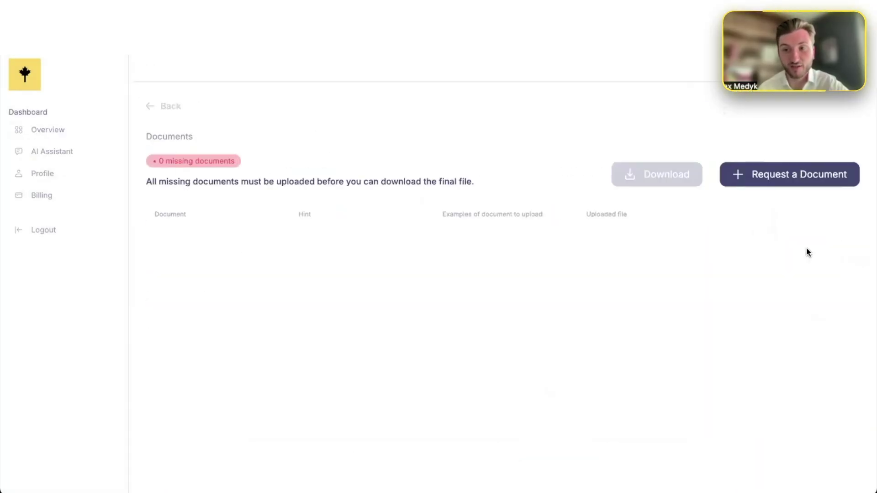
pyautogui.scroll(-5, 567, 279)
pyautogui.scroll(5, 566, 279)
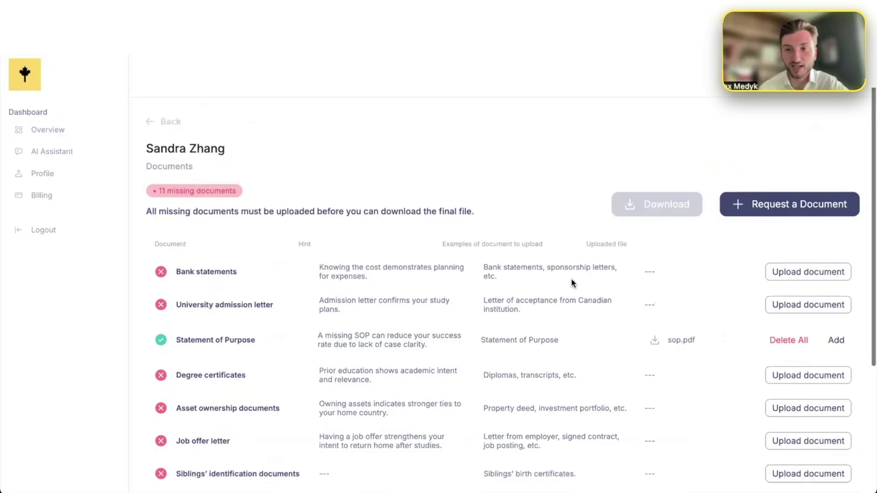
pyautogui.click(750, 188)
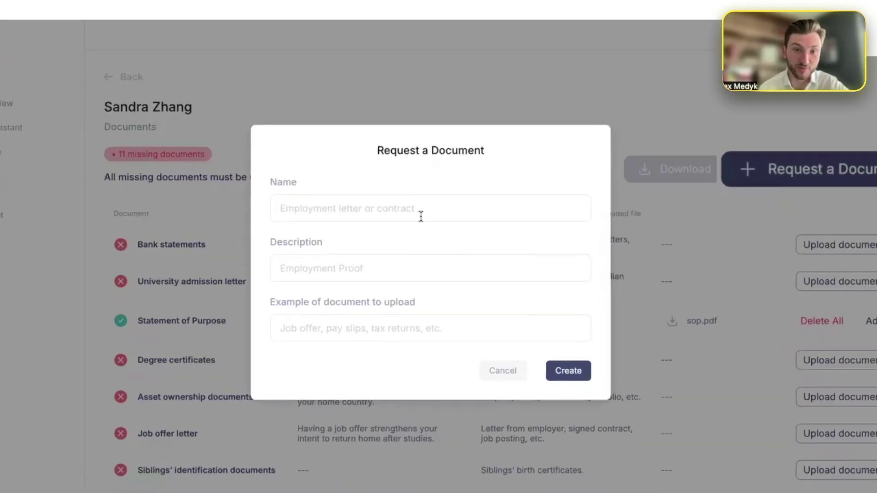
pyautogui.click(421, 336)
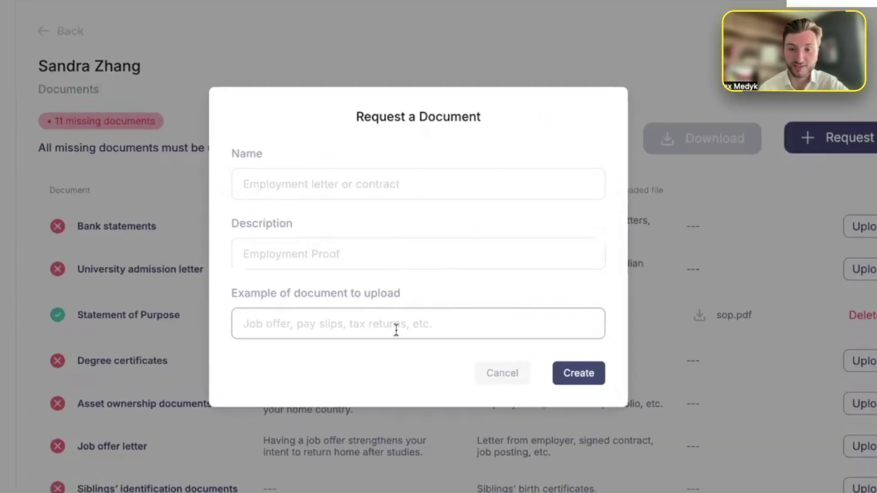
pyautogui.click(488, 371)
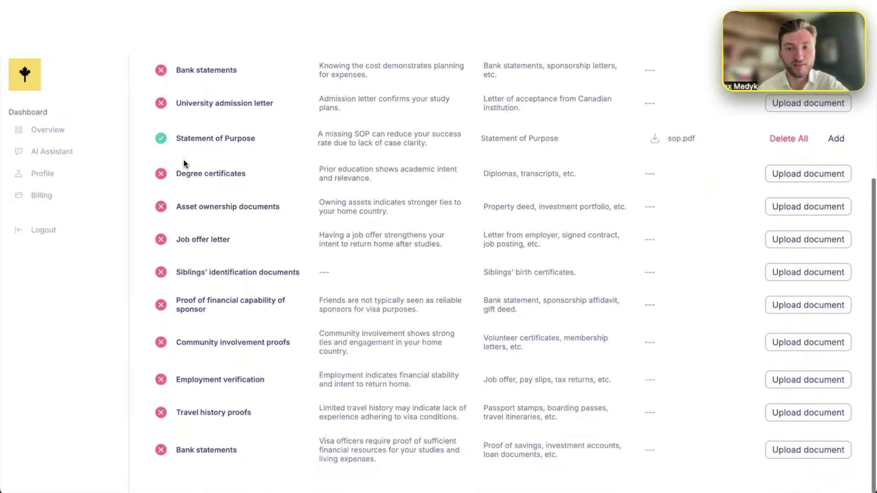
pyautogui.scroll(4, 184, 163)
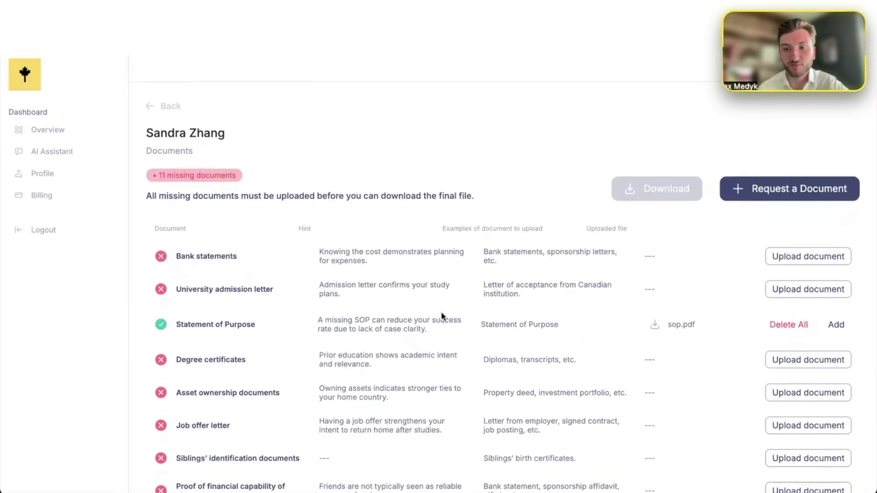
pyautogui.scroll(-4, 441, 313)
pyautogui.scroll(4, 149, 256)
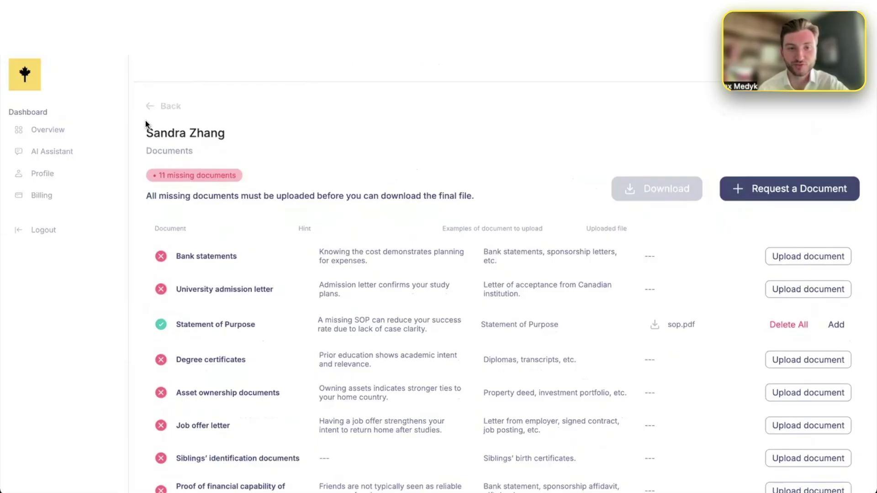
pyautogui.click(150, 107)
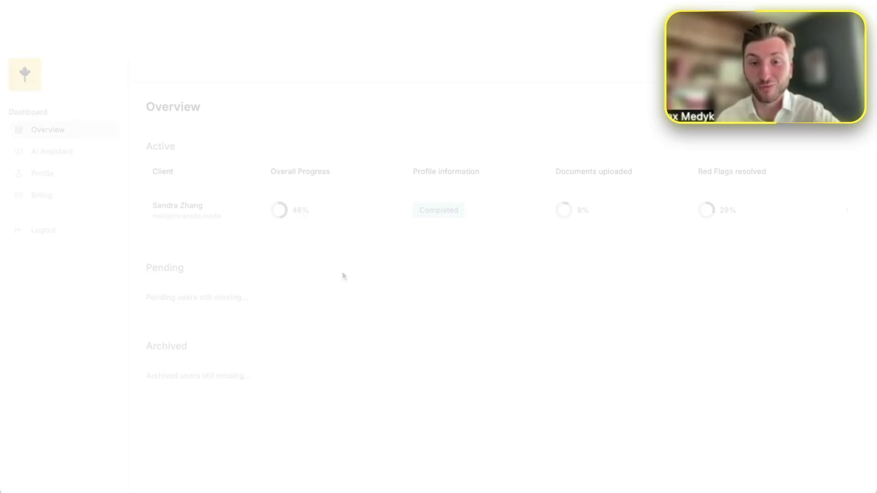
pyautogui.click(846, 210)
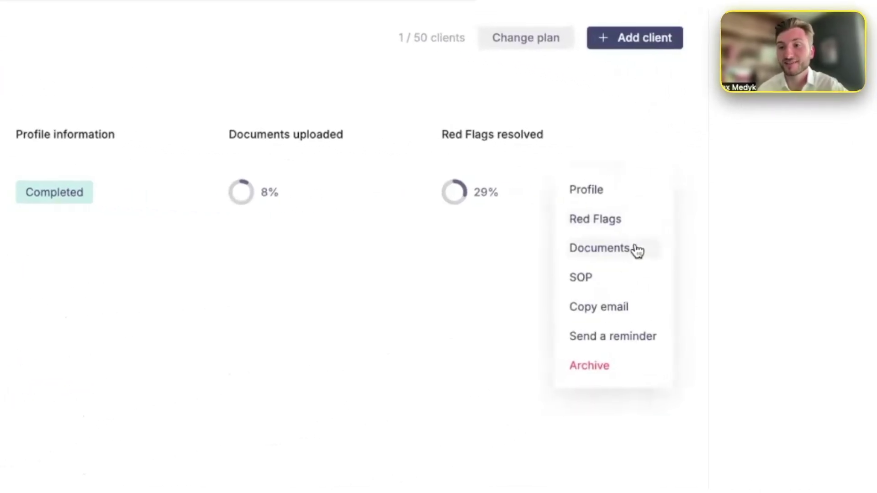
pyautogui.click(643, 276)
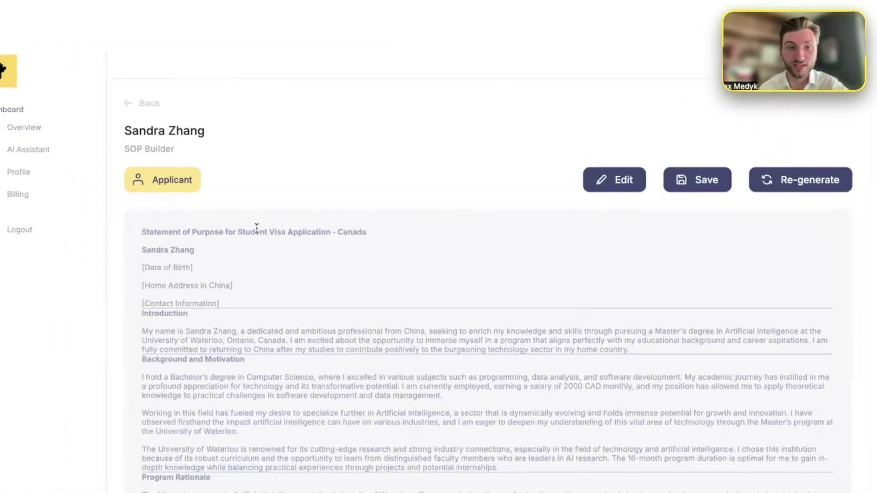
pyautogui.scroll(-10, 191, 298)
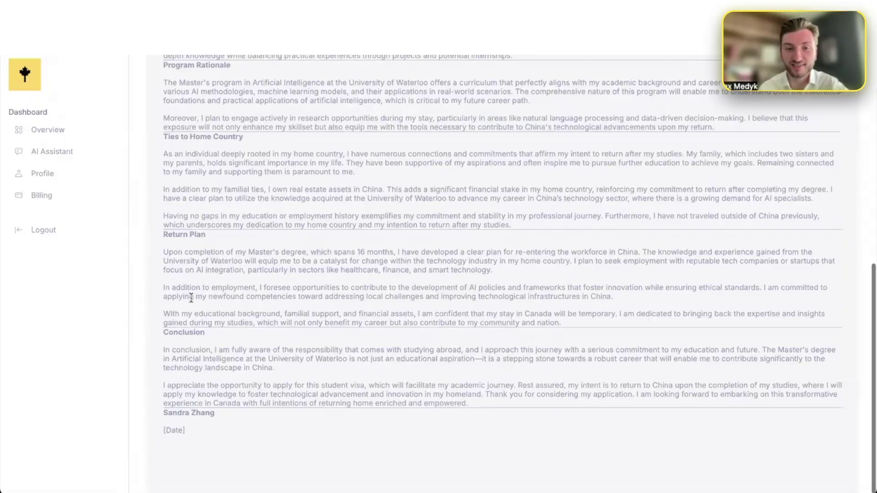
pyautogui.scroll(10, 190, 298)
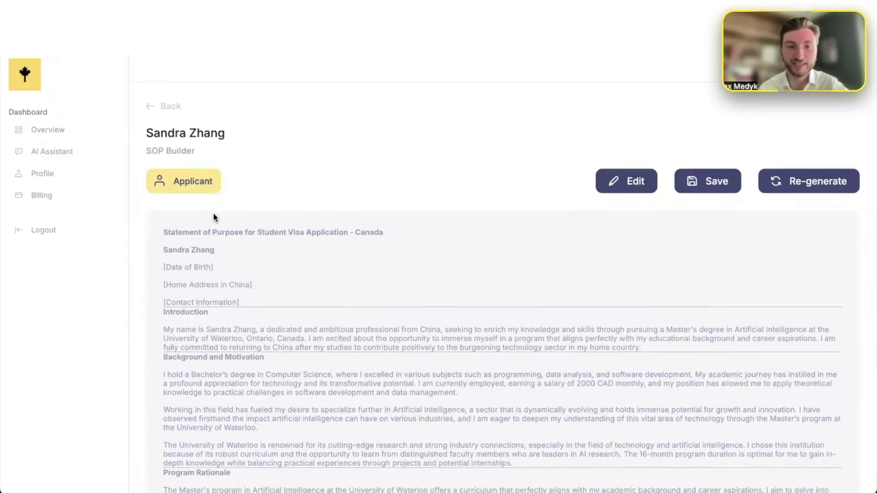
pyautogui.click(150, 114)
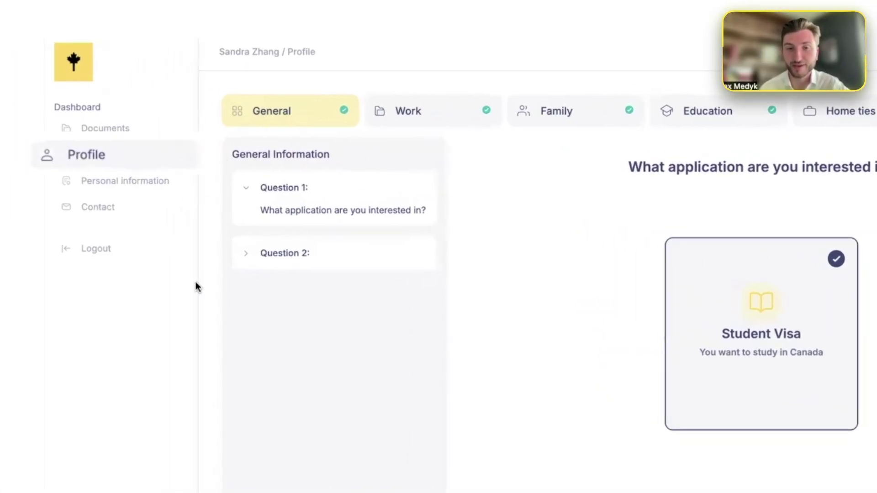
# Step: Review the China application, Work monthly salary, and Family children and siblings answers
pyautogui.click(238, 253)
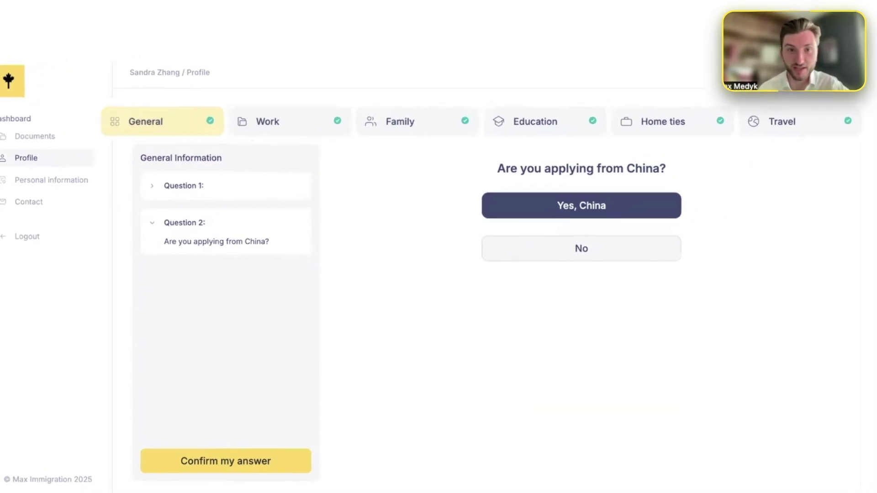
pyautogui.click(201, 129)
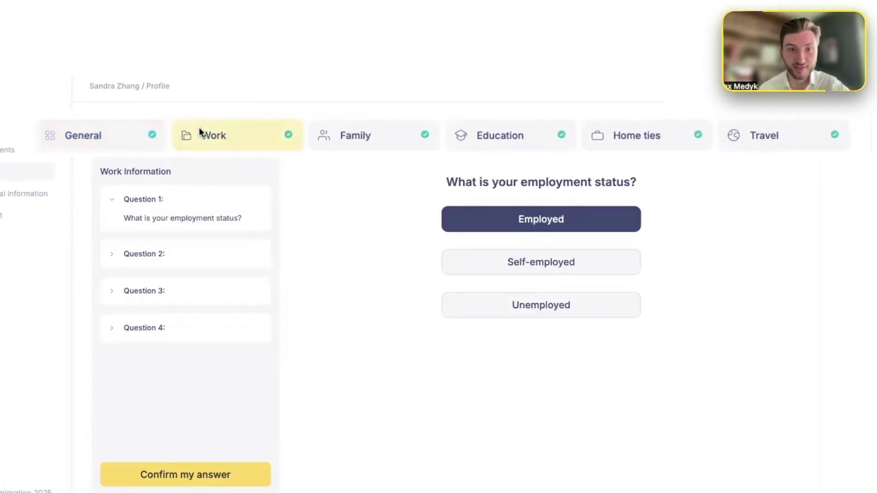
pyautogui.click(173, 259)
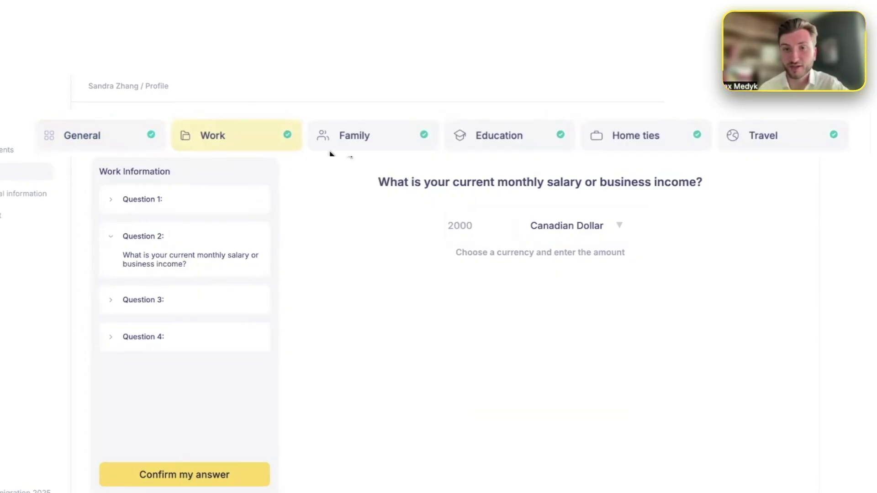
pyautogui.click(346, 145)
pyautogui.click(179, 252)
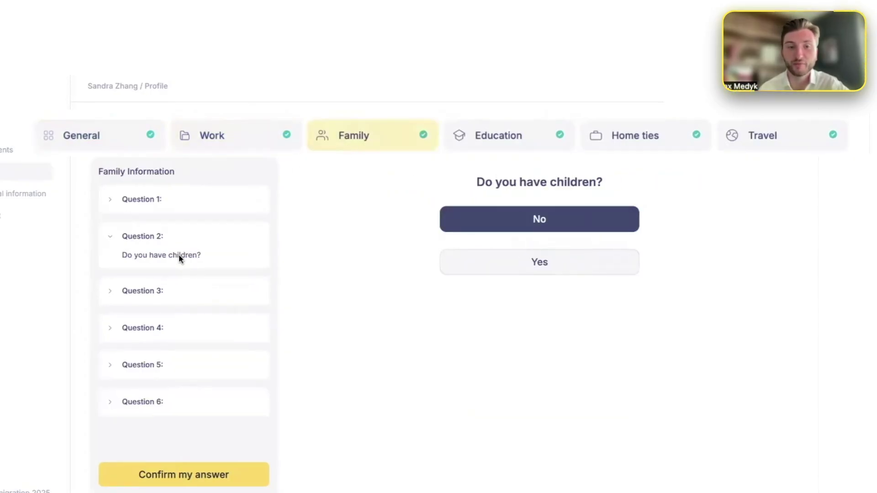
pyautogui.click(183, 287)
# Step: Review the Education answers on school, program duration, language exam and background fit, then reach Home ties
pyautogui.click(528, 142)
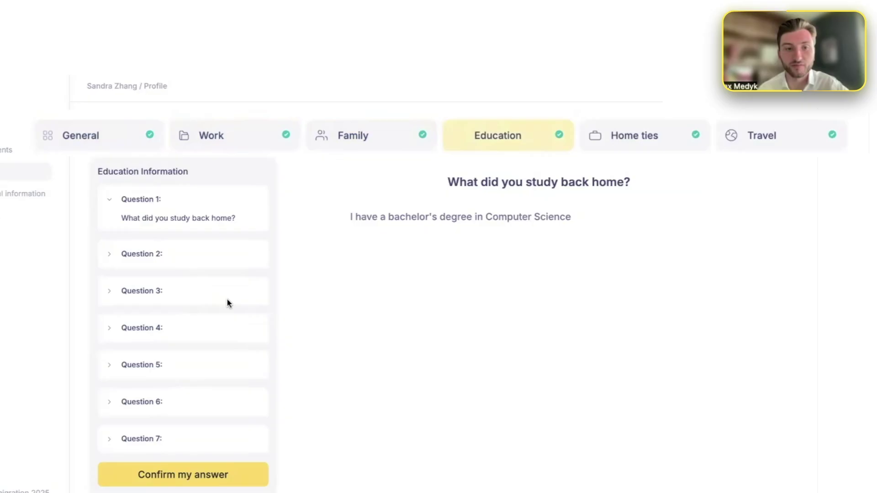
pyautogui.click(192, 301)
pyautogui.click(193, 328)
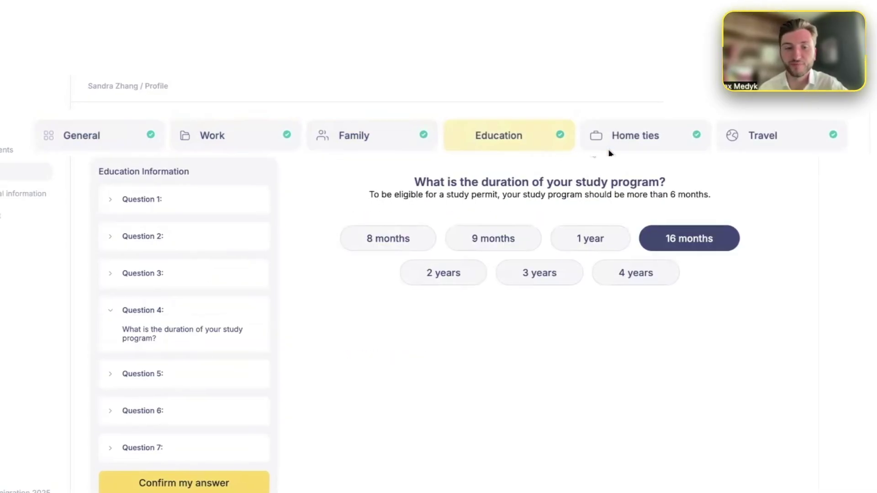
pyautogui.click(192, 374)
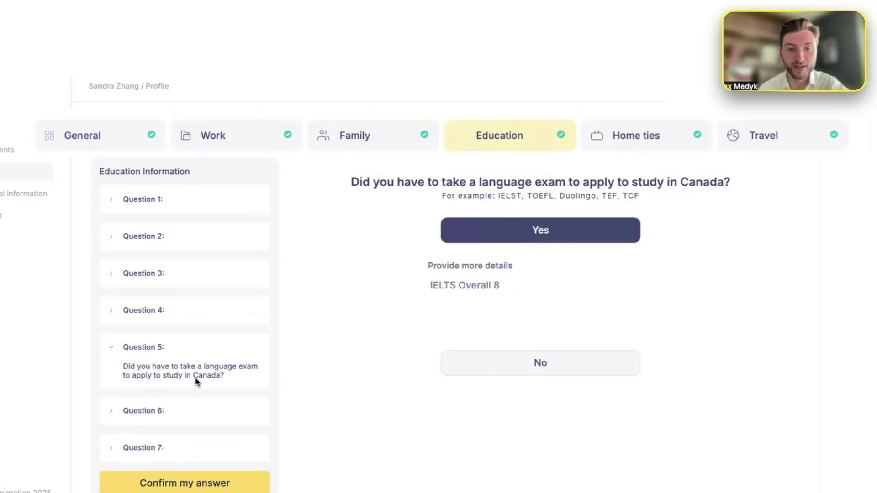
pyautogui.click(190, 405)
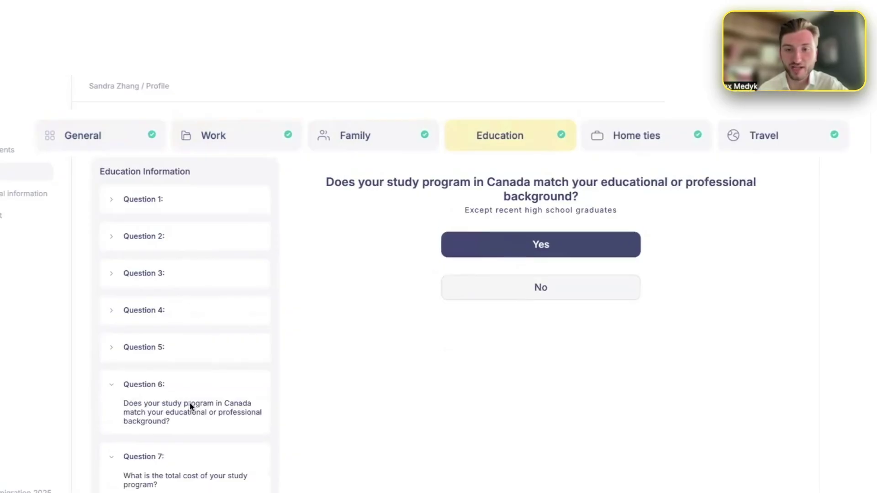
pyautogui.click(604, 147)
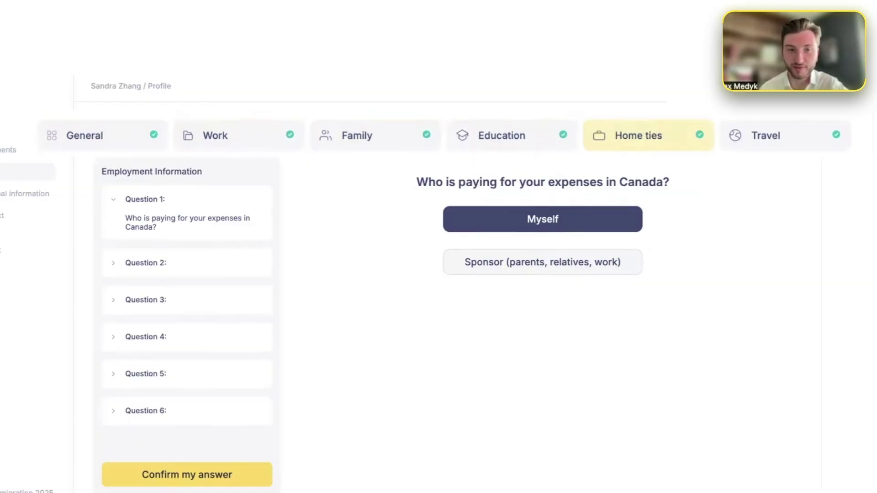
# Step: Review the Home ties answers: bank balance, returning home, job offer, earnings and volunteering
pyautogui.click(158, 264)
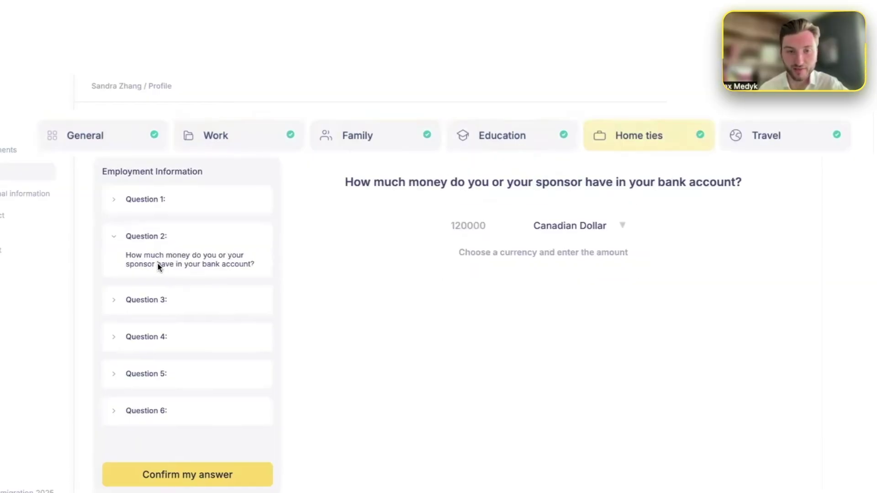
pyautogui.click(136, 303)
pyautogui.click(141, 336)
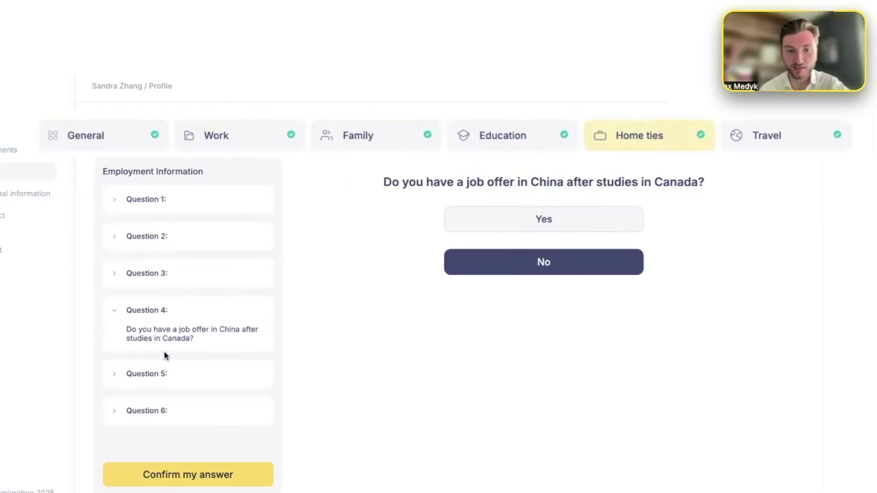
pyautogui.click(173, 374)
pyautogui.click(161, 418)
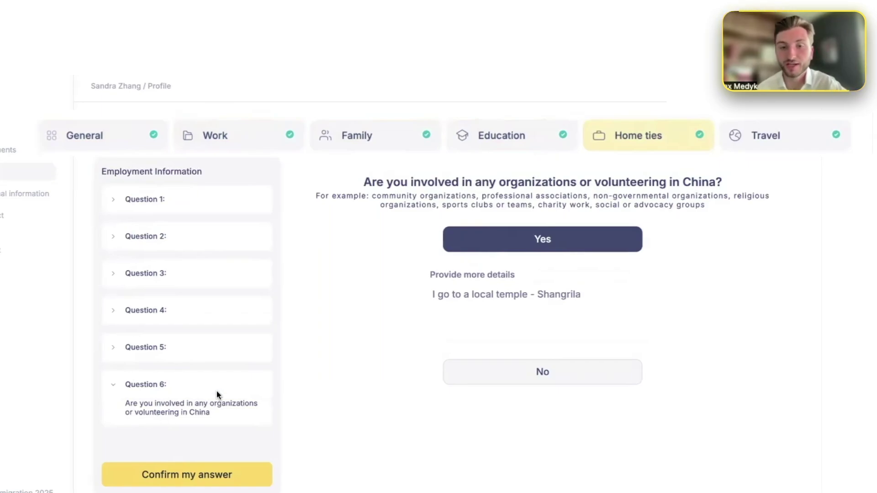
# Step: Review the Travel answers on visa refusal, infectious disease and criminal record
pyautogui.click(752, 136)
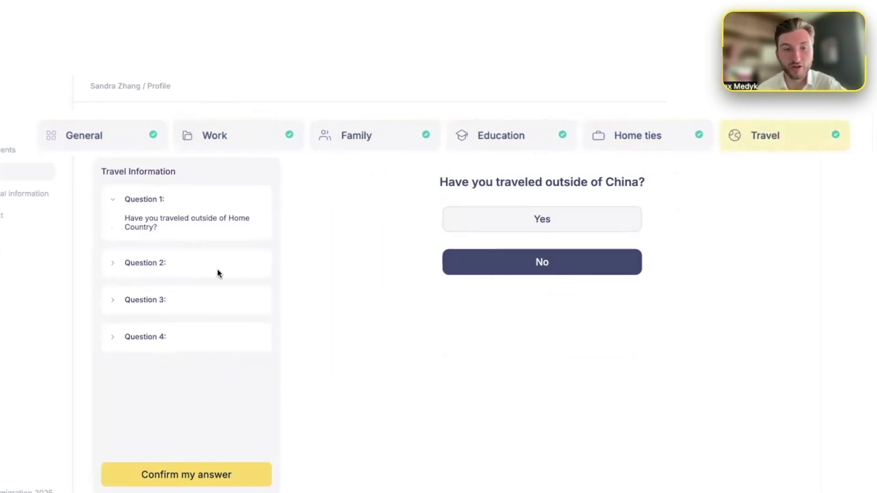
pyautogui.click(171, 263)
pyautogui.click(172, 303)
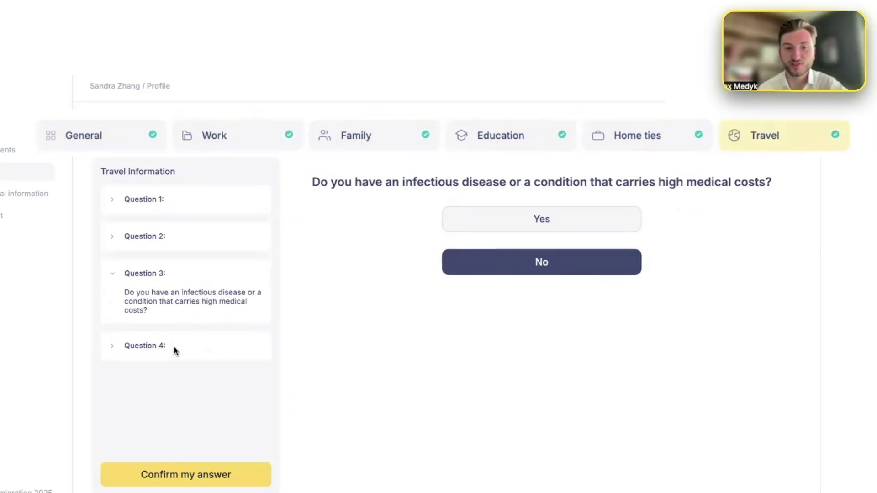
pyautogui.click(175, 348)
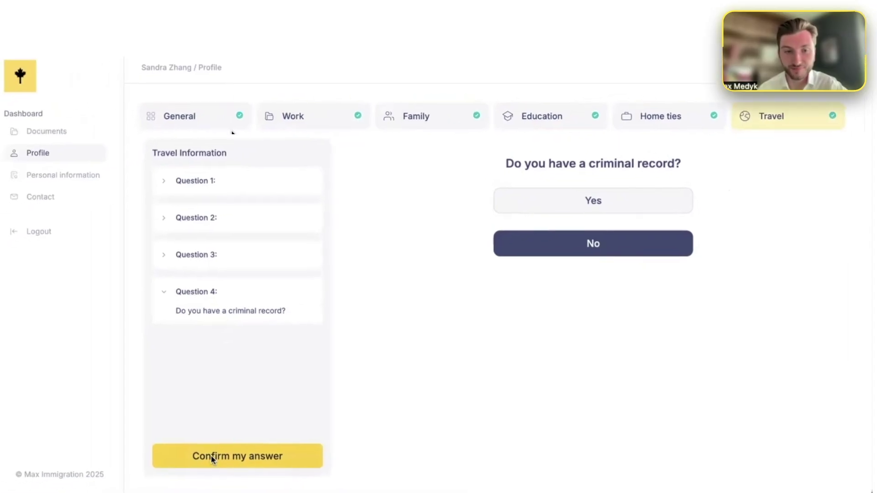
# Step: Confirm the questionnaire answers and open the Documents checklist showing only sop.pdf uploaded
pyautogui.click(211, 457)
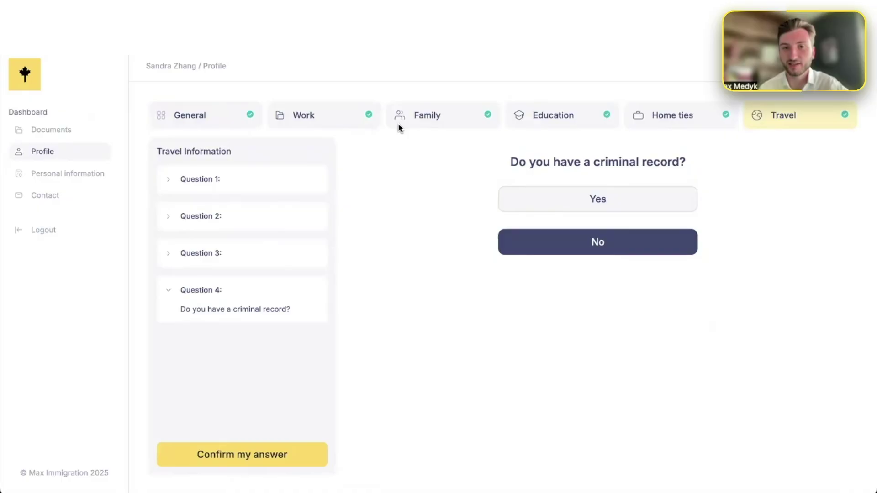
pyautogui.click(223, 122)
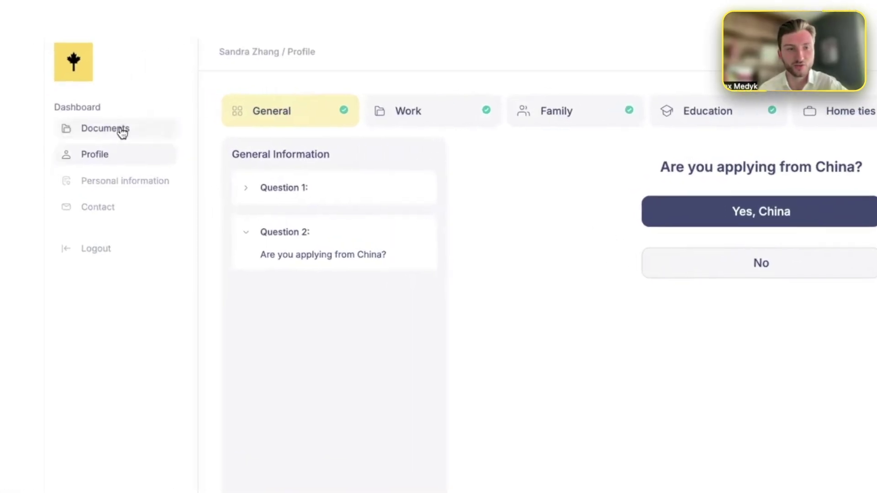
pyautogui.click(122, 133)
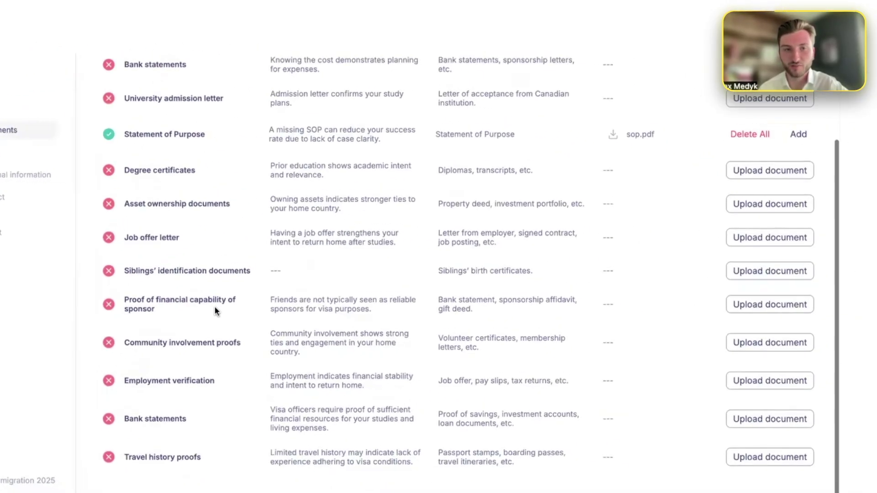
# Step: Scroll through the Documents checklist, then leave via Profile for the Enterprise Login page
pyautogui.scroll(3, 197, 301)
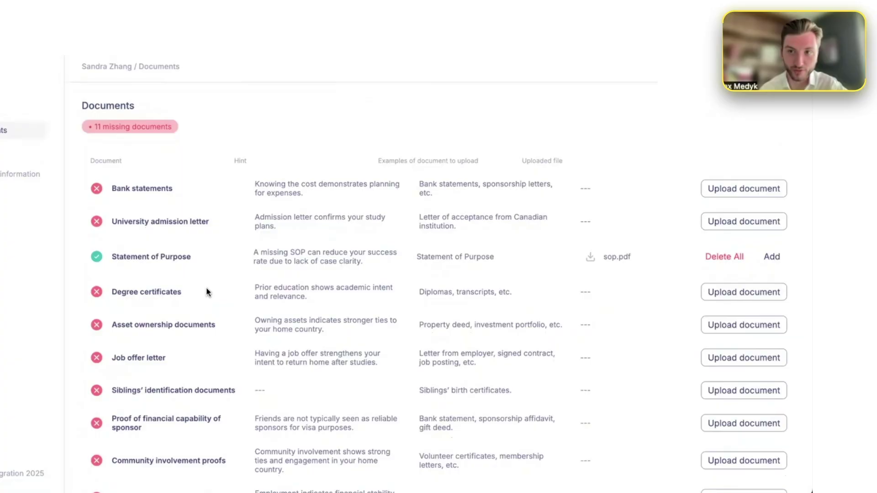
pyautogui.scroll(-3, 205, 288)
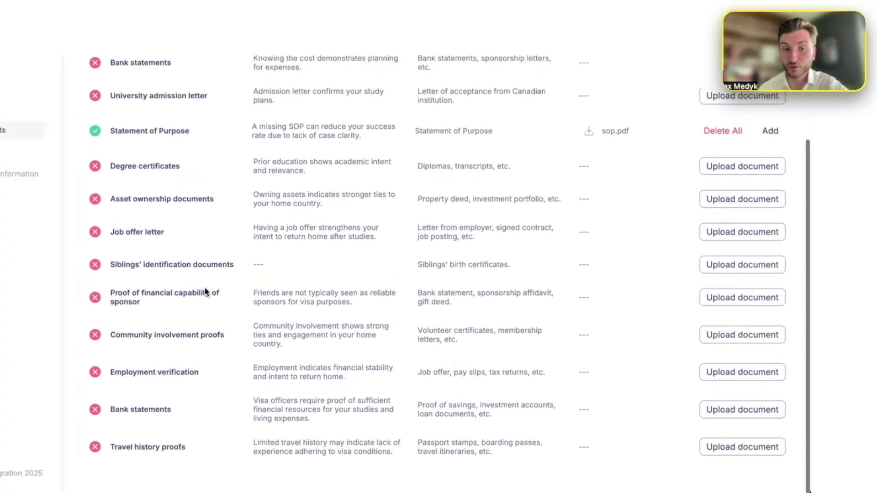
pyautogui.scroll(3, 204, 287)
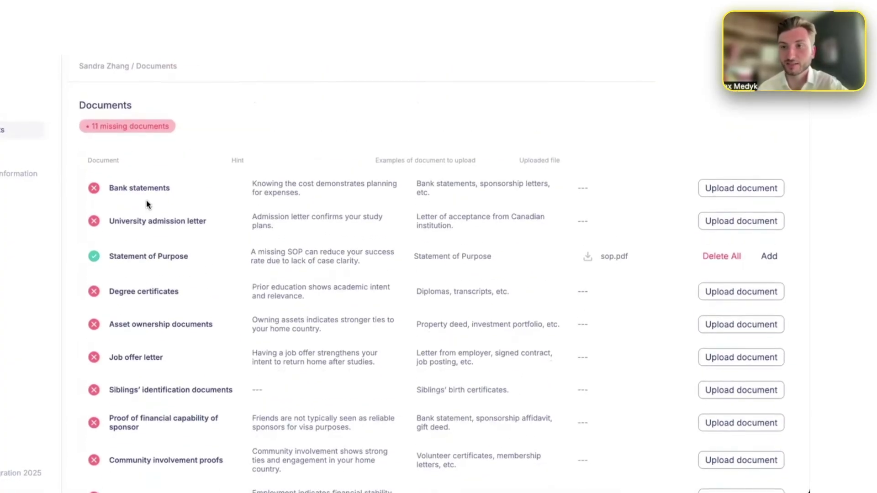
pyautogui.scroll(-2, 526, 292)
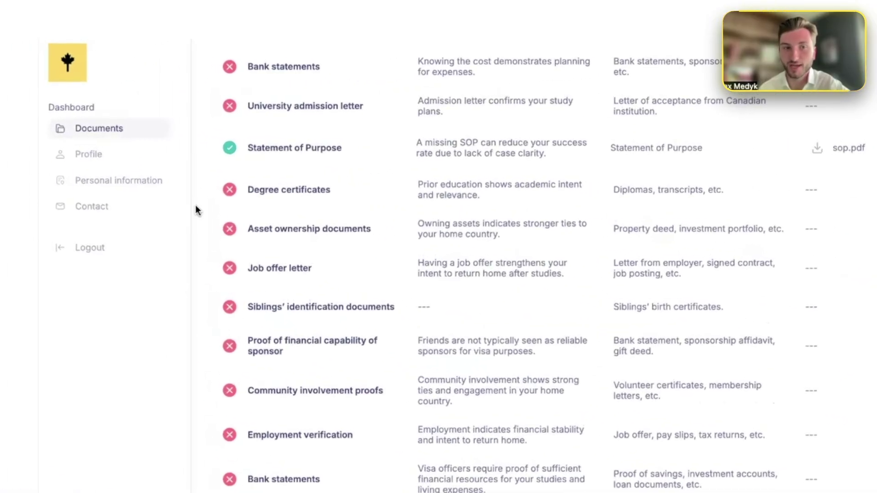
pyautogui.click(121, 160)
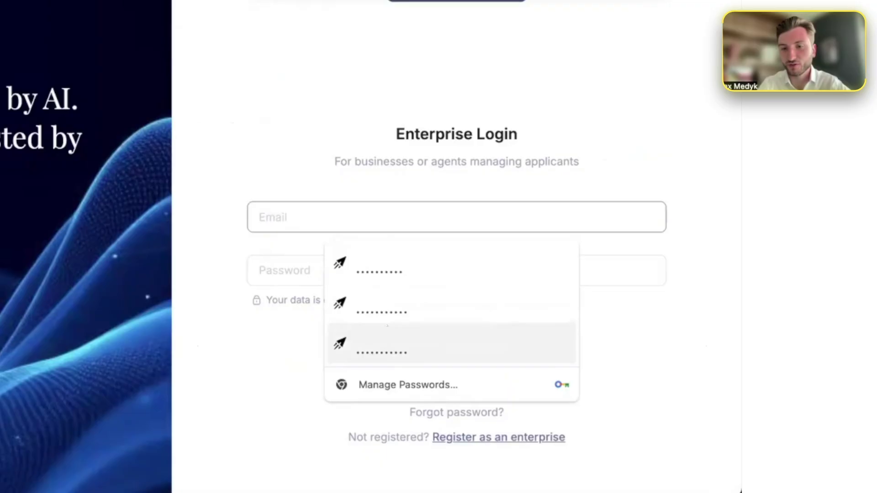
# Step: Sign in as the agent with the saved credentials and open the active client's row menu
pyautogui.click(592, 370)
pyautogui.click(448, 355)
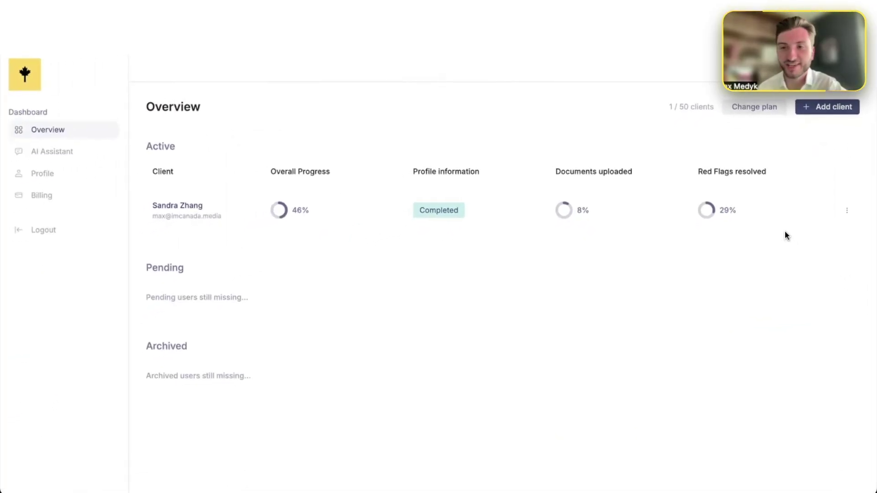
pyautogui.click(847, 211)
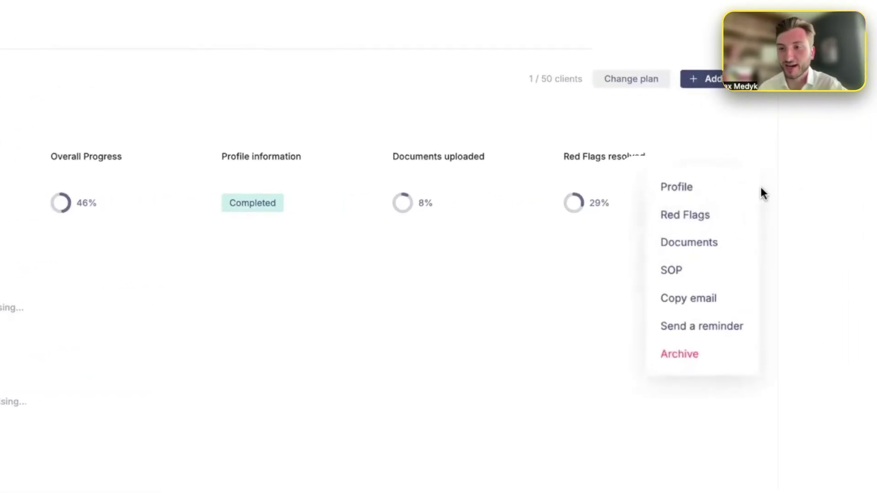
# Step: Send the active client an Upload documents reminder from the row menu
pyautogui.click(687, 325)
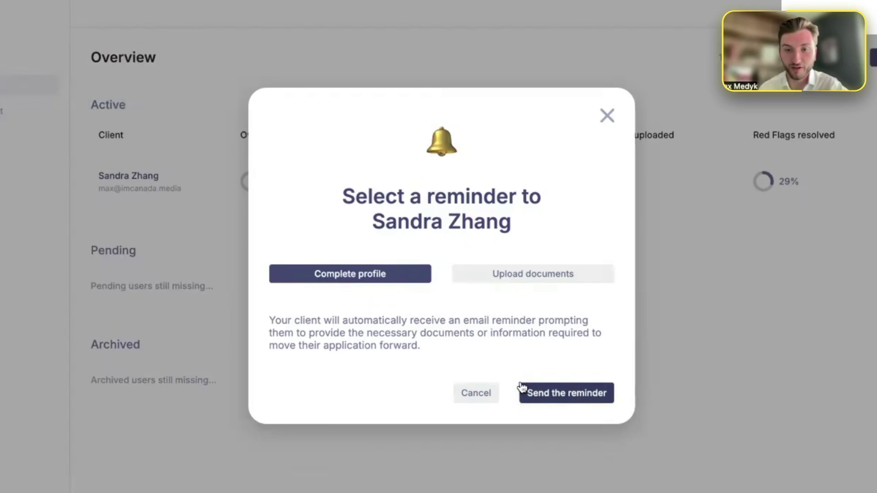
pyautogui.click(462, 274)
pyautogui.click(538, 396)
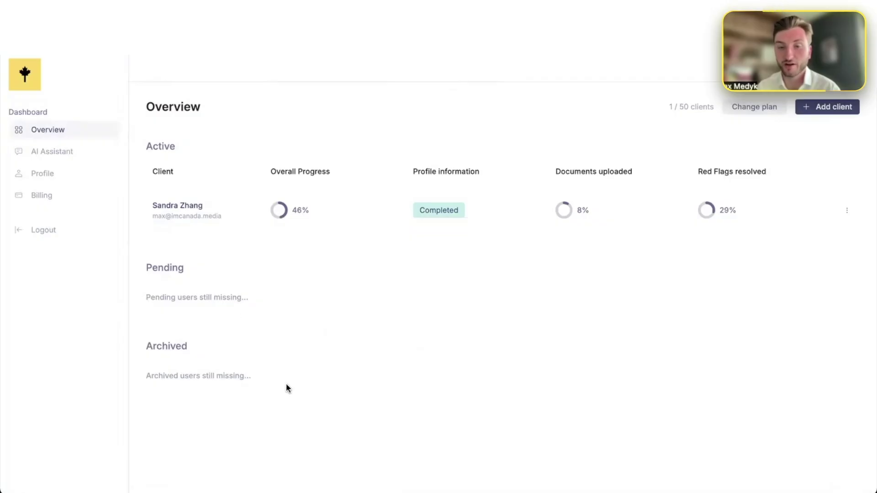
# Step: Open the client's Red Flags page from the row's ⋮ menu, showing 7 flags, 5 remaining
pyautogui.click(847, 211)
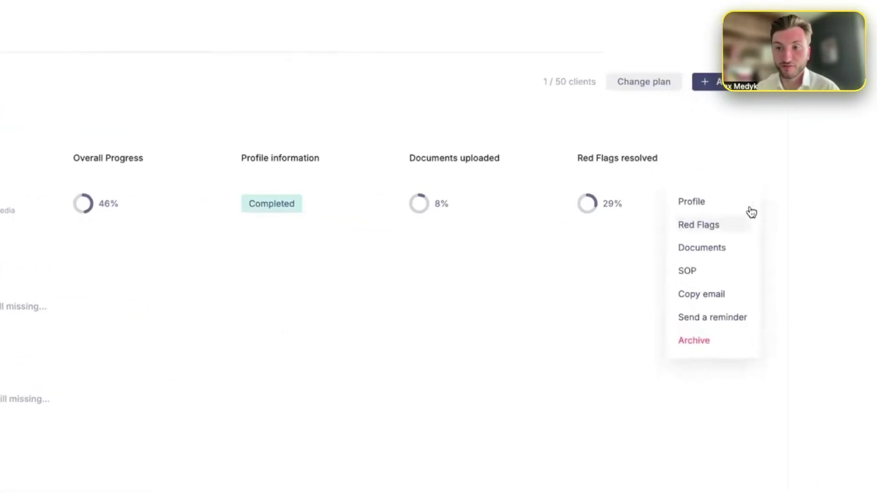
pyautogui.click(551, 310)
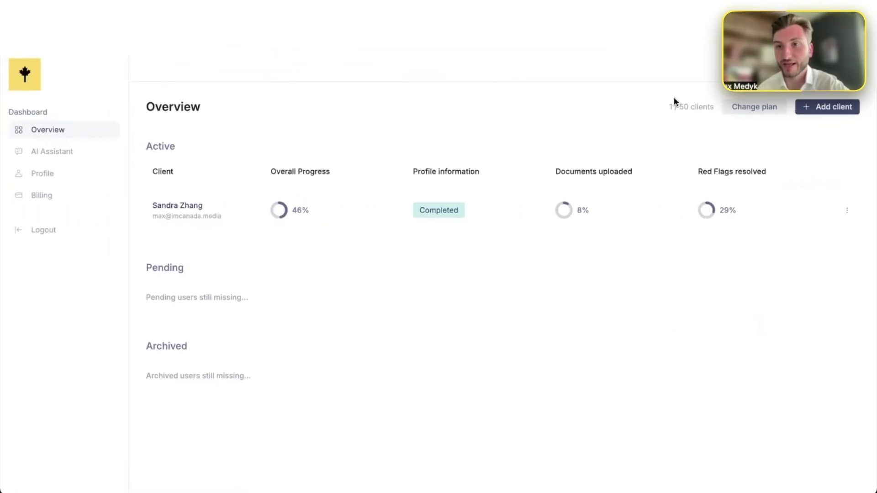
pyautogui.moveTo(666, 106); pyautogui.dragTo(693, 106)
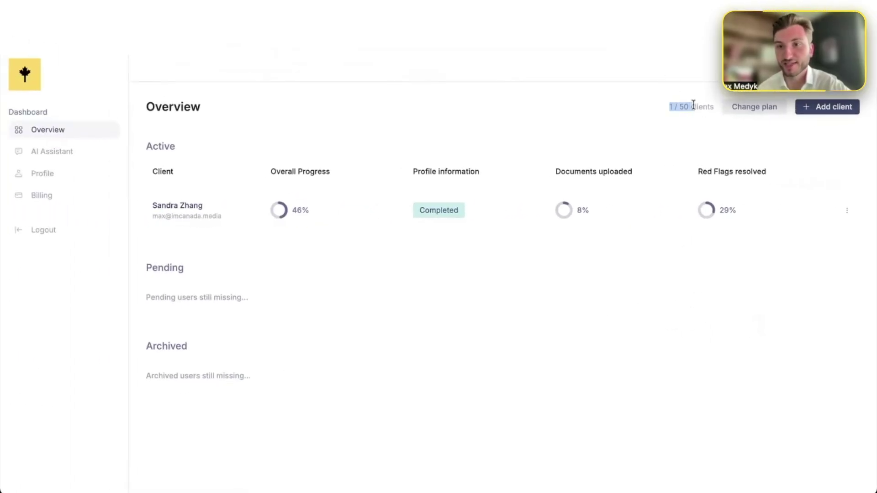
pyautogui.click(848, 213)
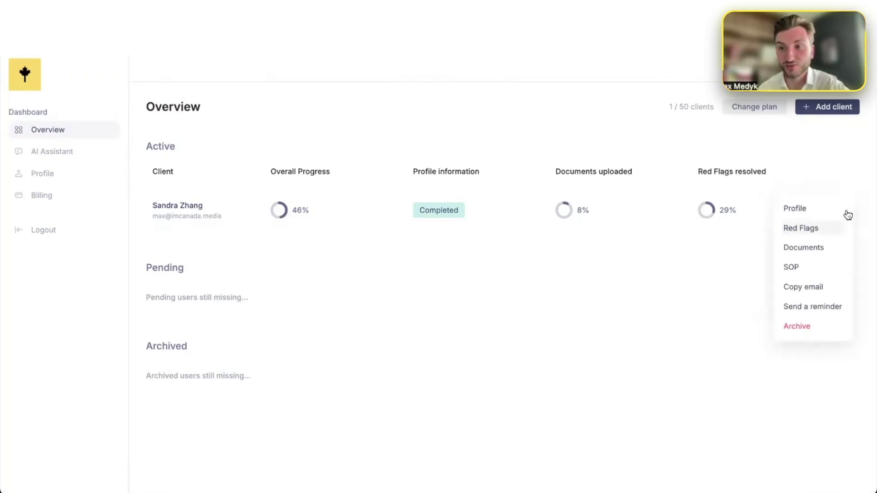
pyautogui.click(824, 229)
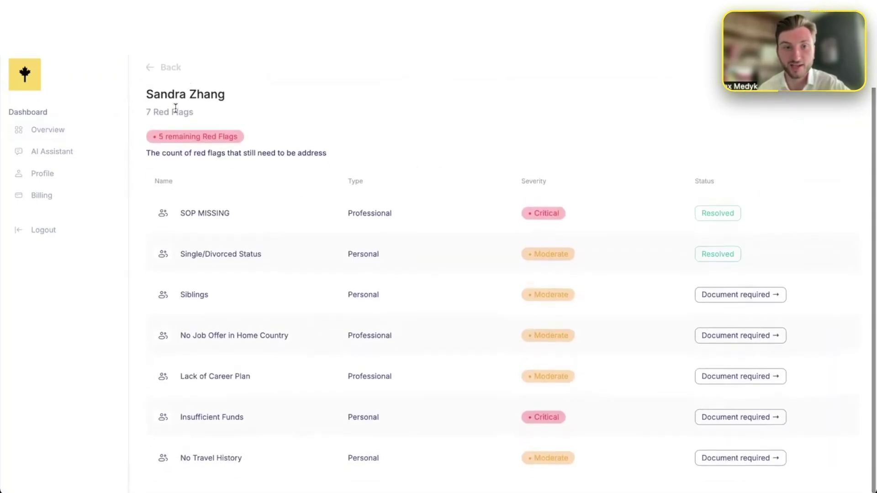
# Step: Return to Overview and browse the client's Documents checklist with 11 missing documents
pyautogui.click(147, 67)
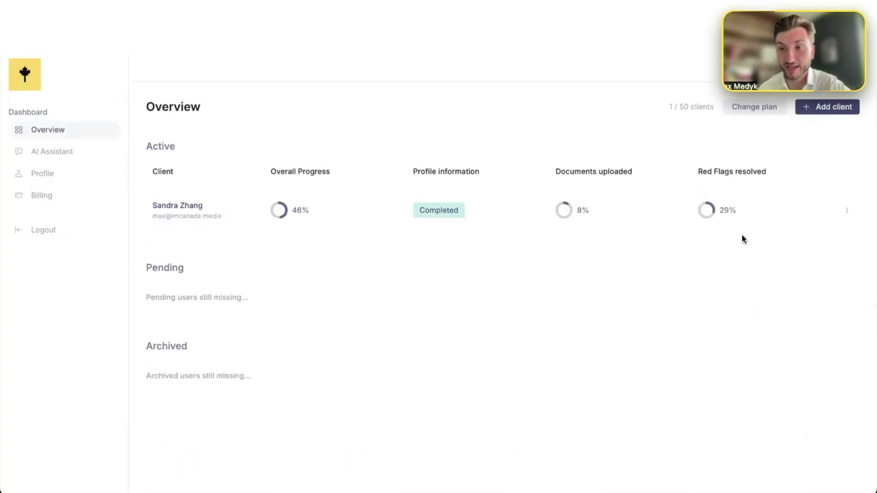
pyautogui.click(848, 214)
pyautogui.click(818, 247)
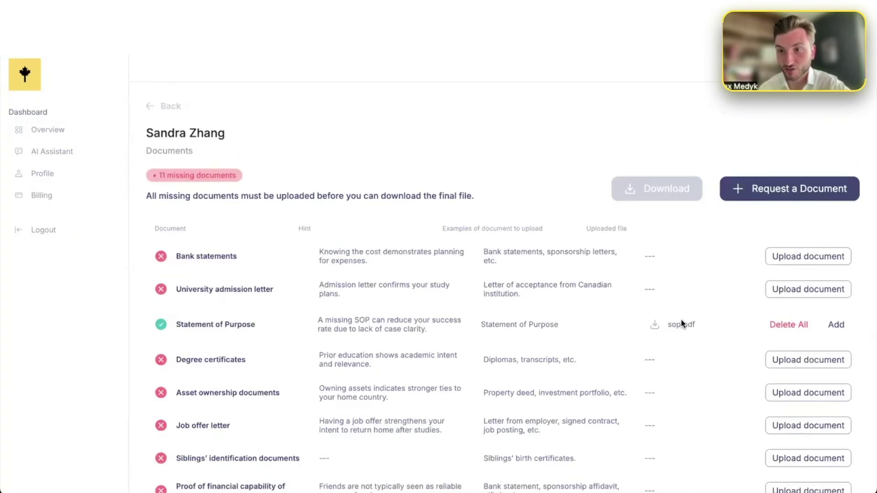
pyautogui.scroll(-5, 681, 323)
pyautogui.scroll(5, 682, 323)
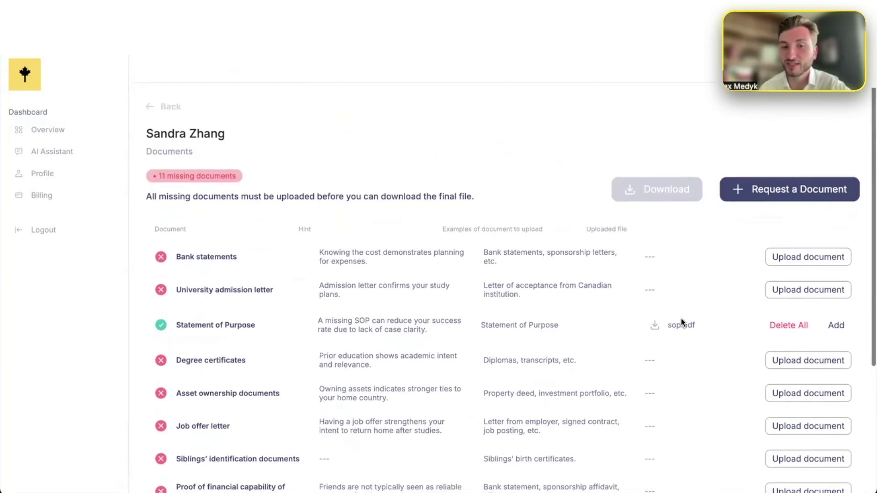
pyautogui.scroll(-4, 681, 323)
pyautogui.scroll(4, 682, 323)
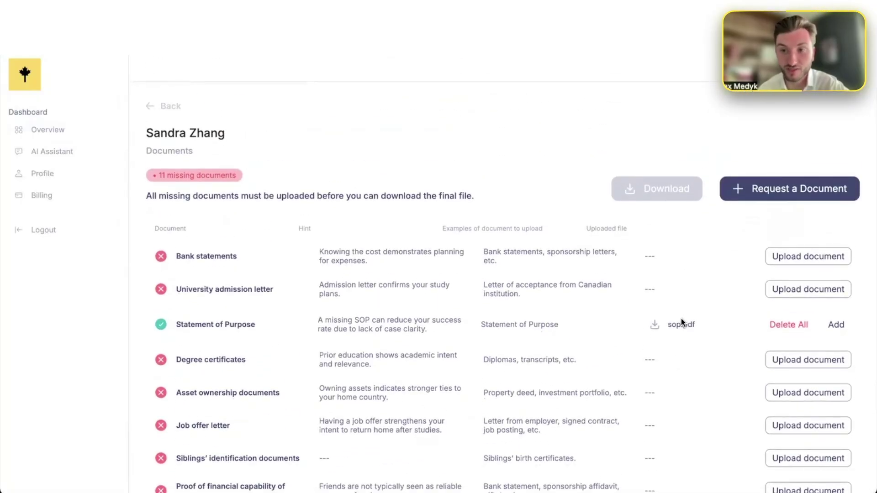
# Step: Start and cancel a document request, then return to the Overview dashboard
pyautogui.click(754, 193)
pyautogui.click(496, 368)
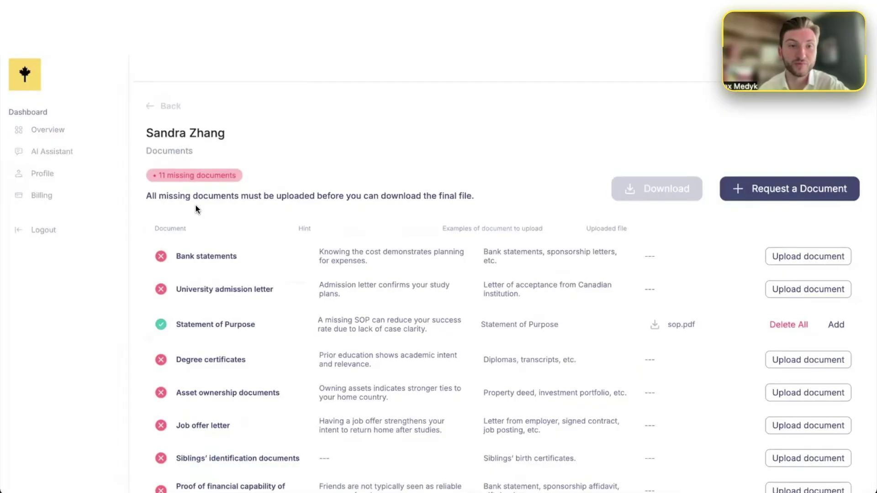
pyautogui.click(169, 106)
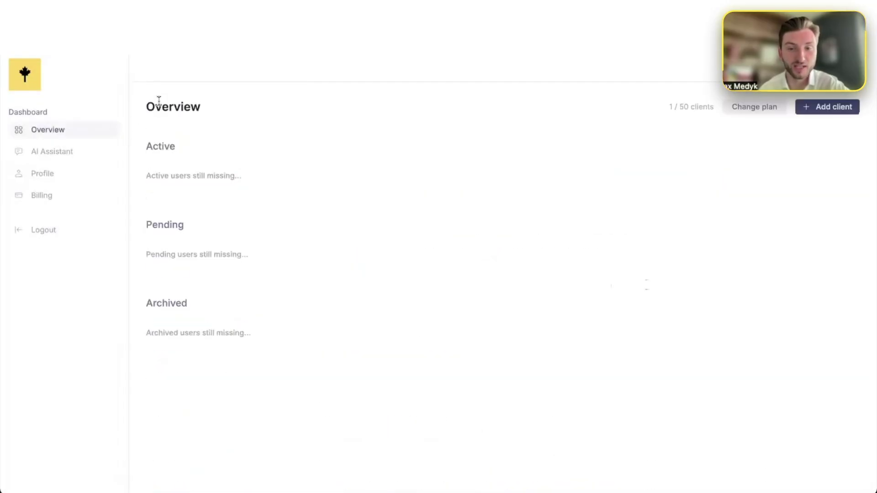
pyautogui.click(846, 208)
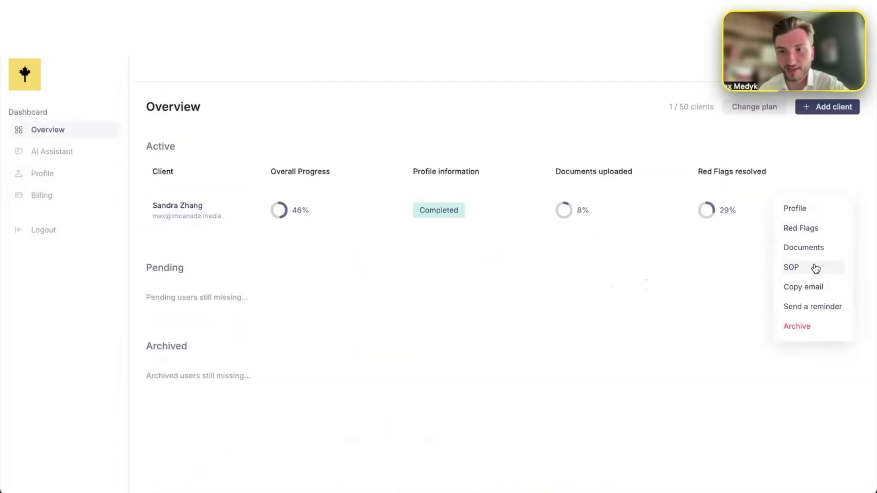
pyautogui.click(539, 257)
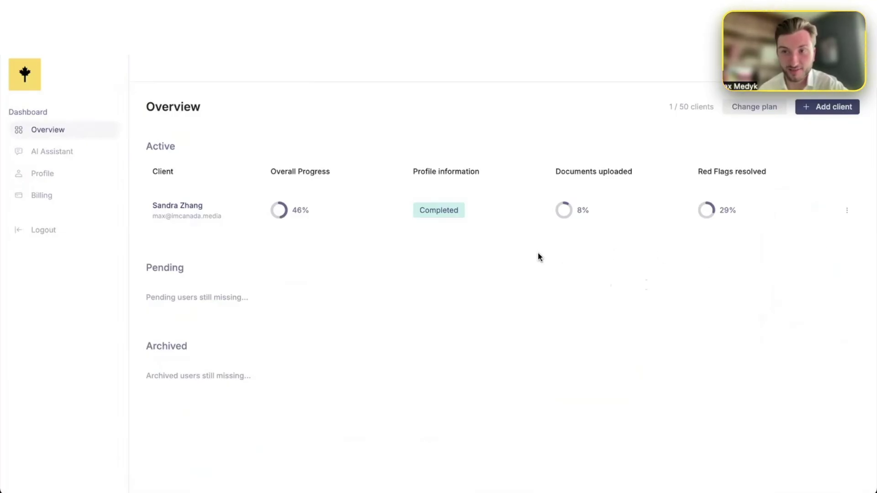
# Step: Ask the AI Assistant how to overcome a home ties refusal found in a client's ATIP and read the reply
pyautogui.click(48, 154)
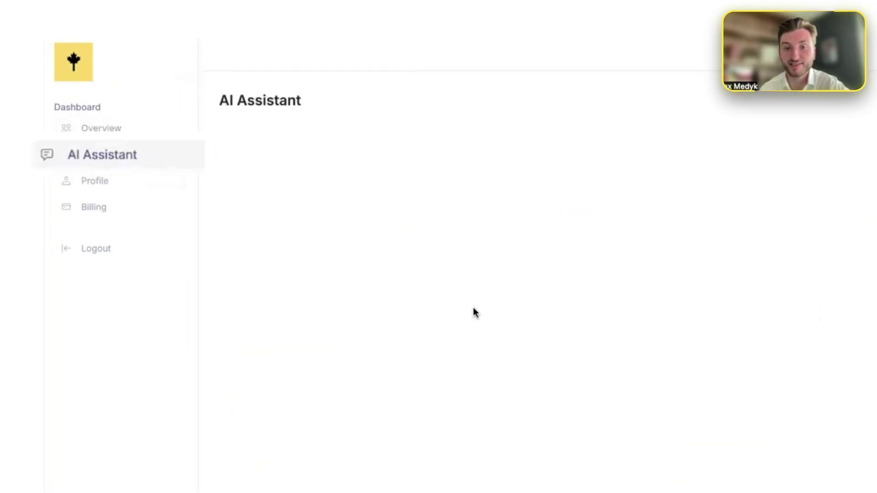
pyautogui.click(304, 412)
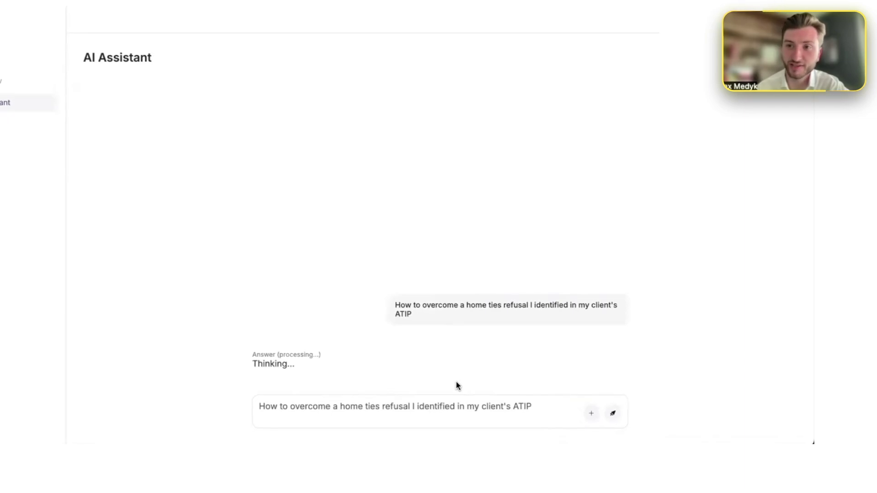
pyautogui.scroll(-1, 247, 336)
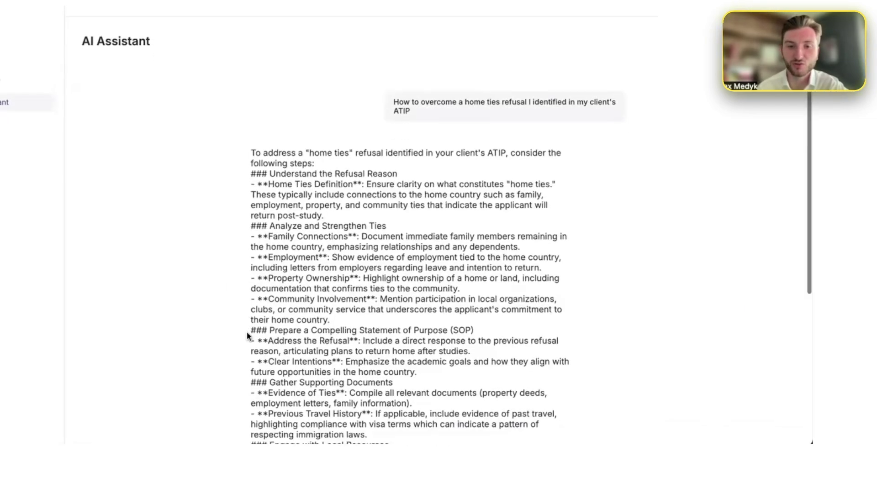
pyautogui.scroll(-5, 247, 336)
pyautogui.scroll(2, 245, 336)
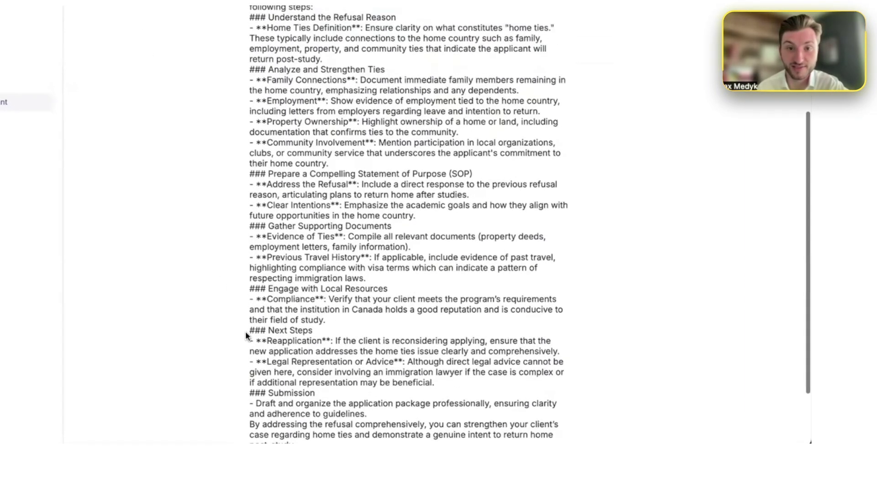
pyautogui.scroll(4, 245, 331)
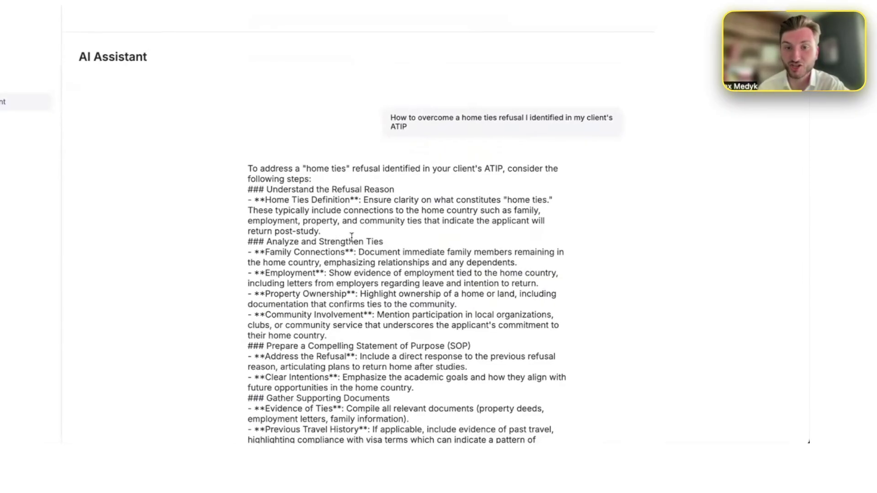
pyautogui.scroll(-5, 362, 258)
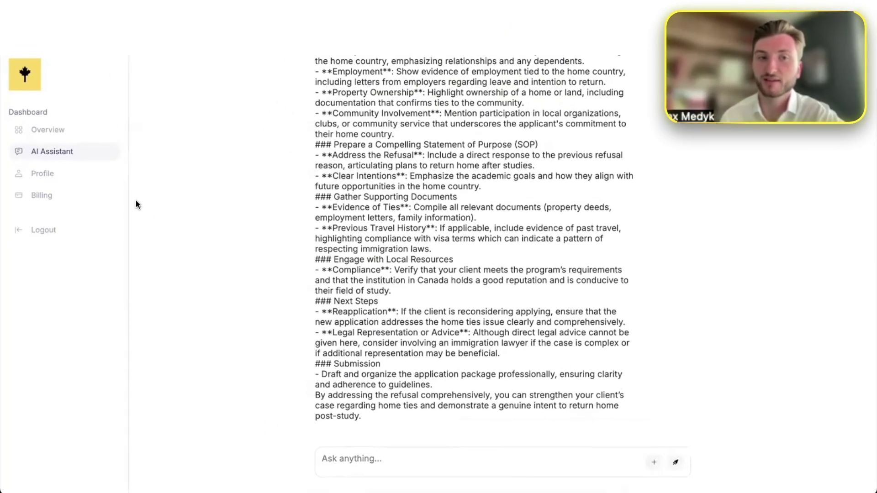
# Step: Go to Overview, view the client's Documents checklist, then return to Overview
pyautogui.click(72, 134)
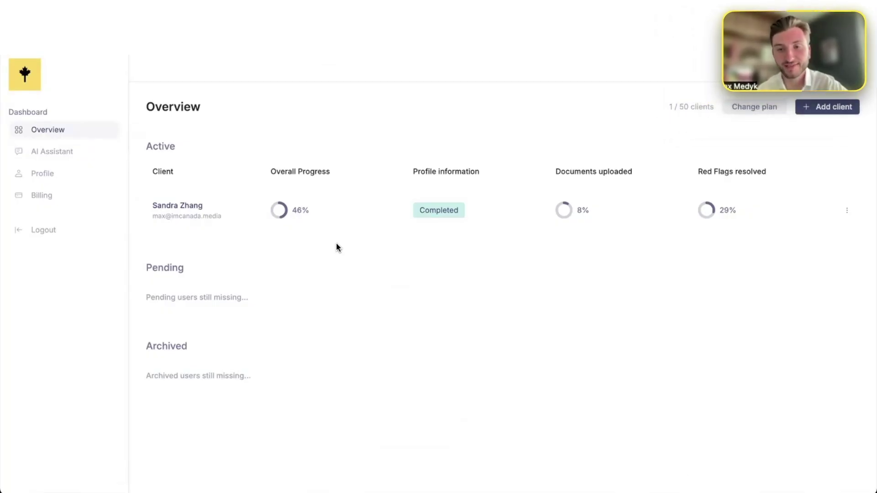
pyautogui.click(846, 213)
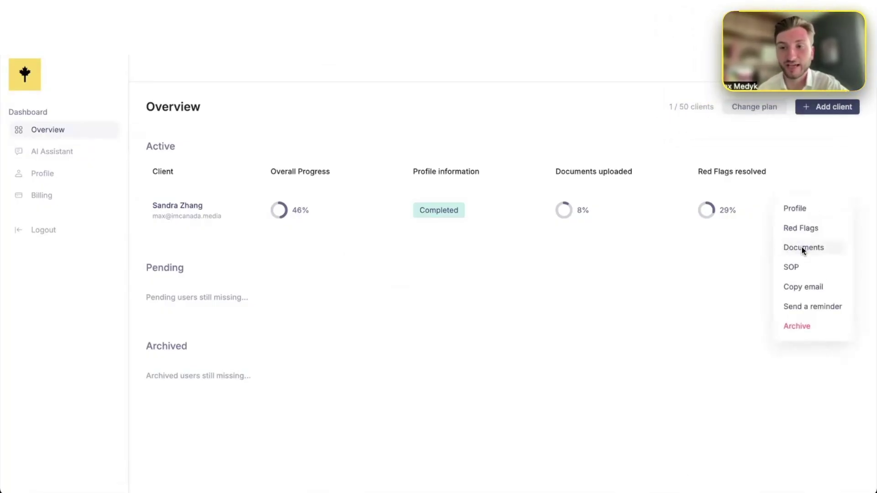
pyautogui.click(804, 249)
pyautogui.click(78, 132)
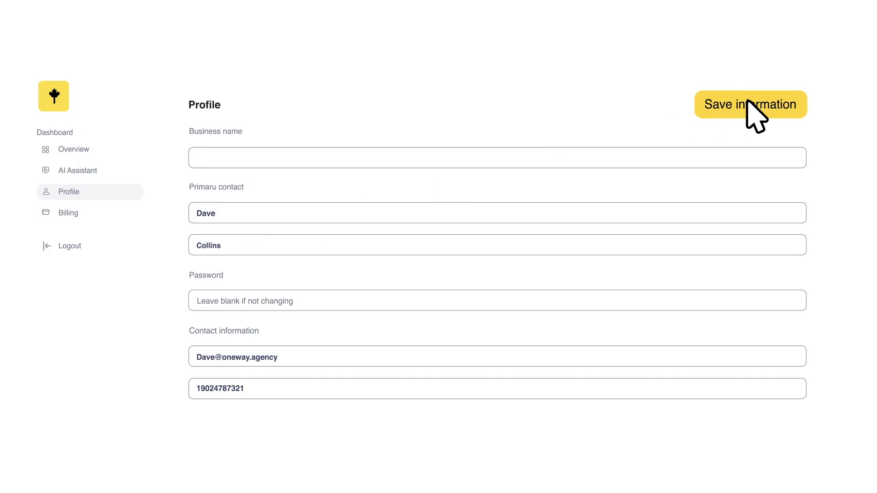
# Step: From Overview, show the client's Red Flags, SOP, Documents and Send a reminder pages via the row menu
pyautogui.click(750, 104)
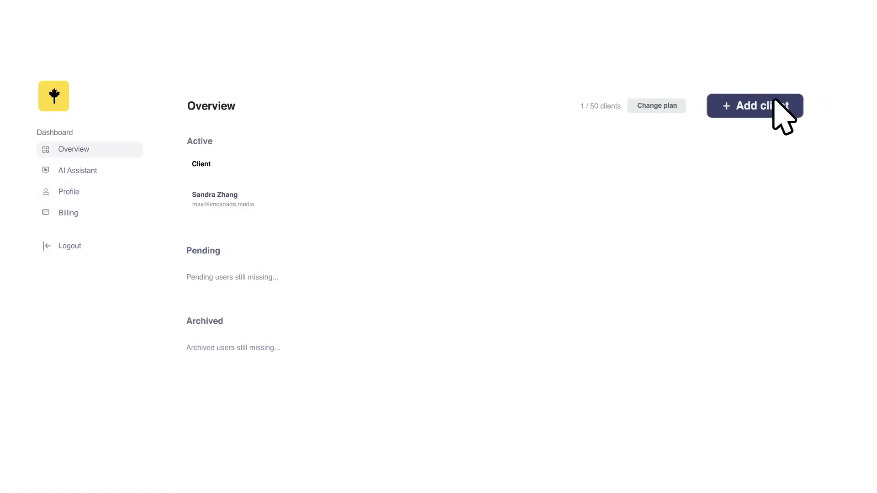
pyautogui.click(828, 224)
pyautogui.click(801, 231)
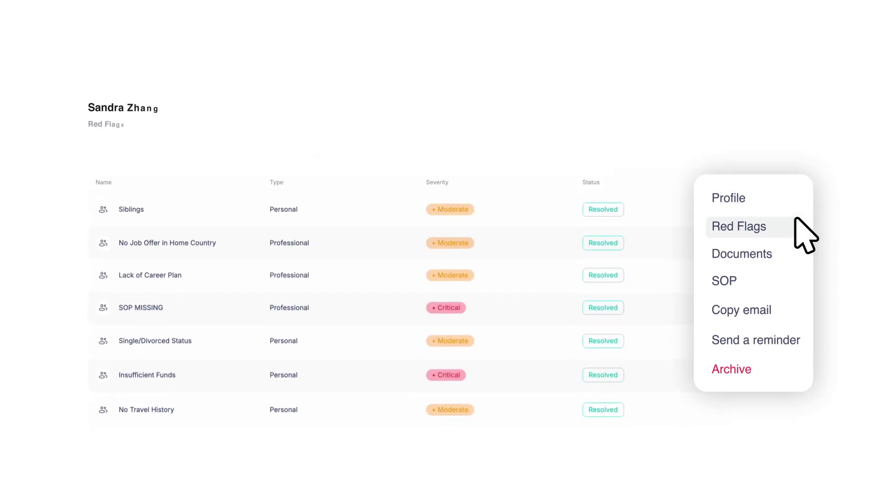
pyautogui.click(782, 279)
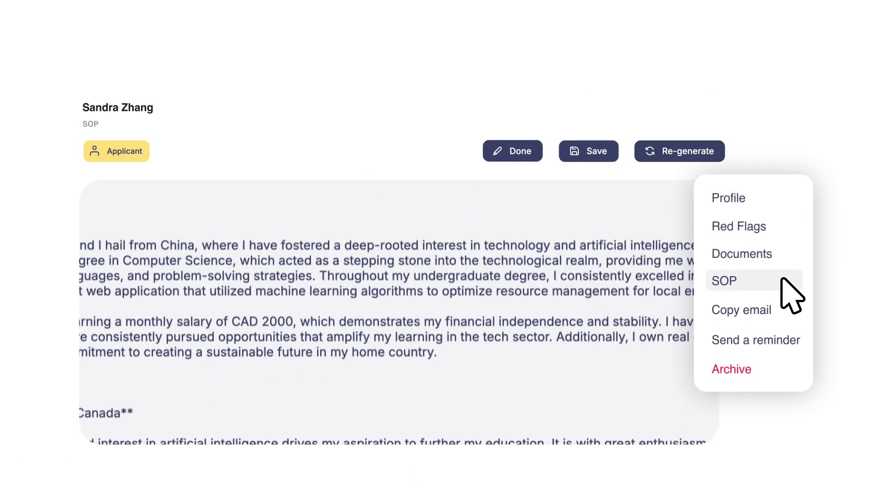
pyautogui.click(777, 253)
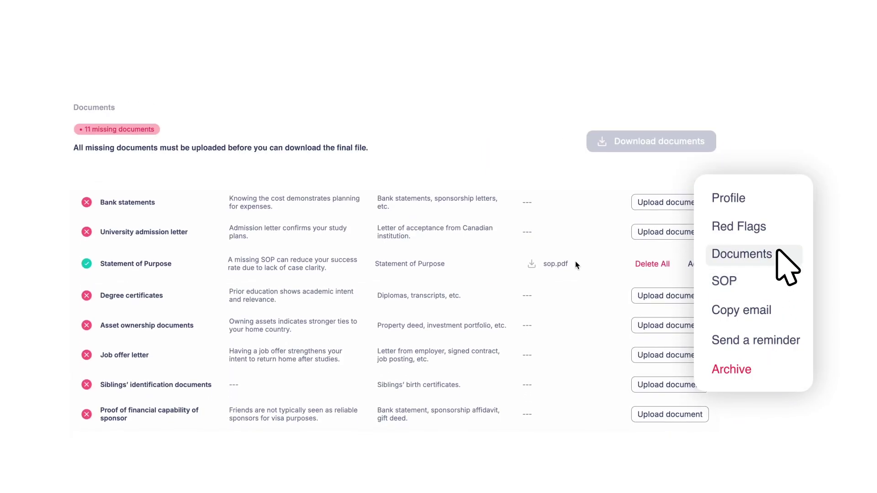
pyautogui.click(788, 341)
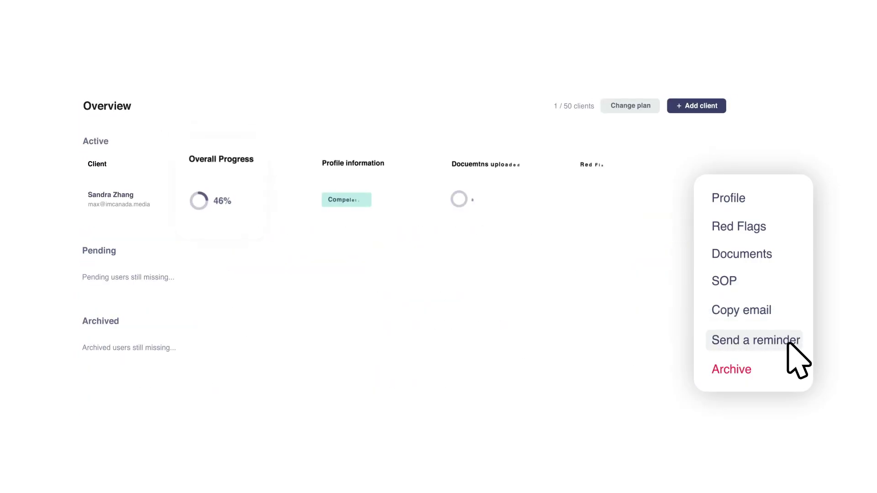